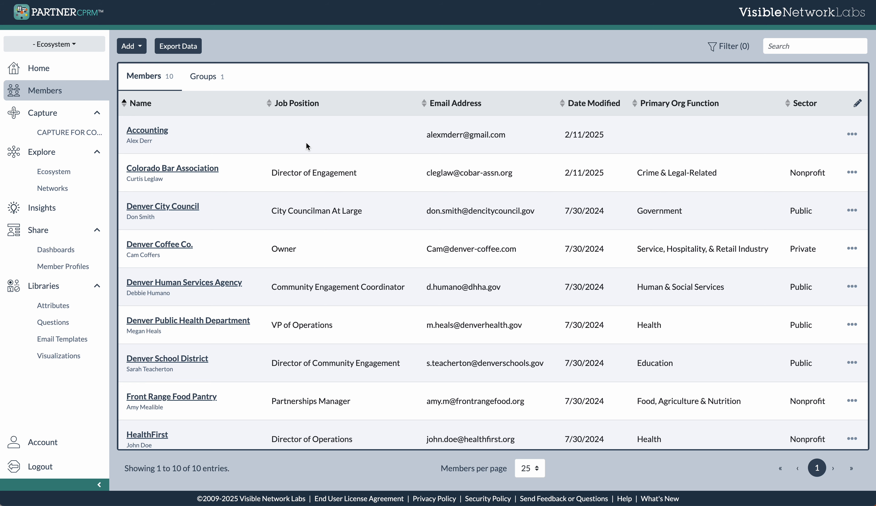
Open the Denver City Council member record and review its contact, address and attribute details
scroll(306, 142, "up", 2)
scroll(158, 142, "down", 1)
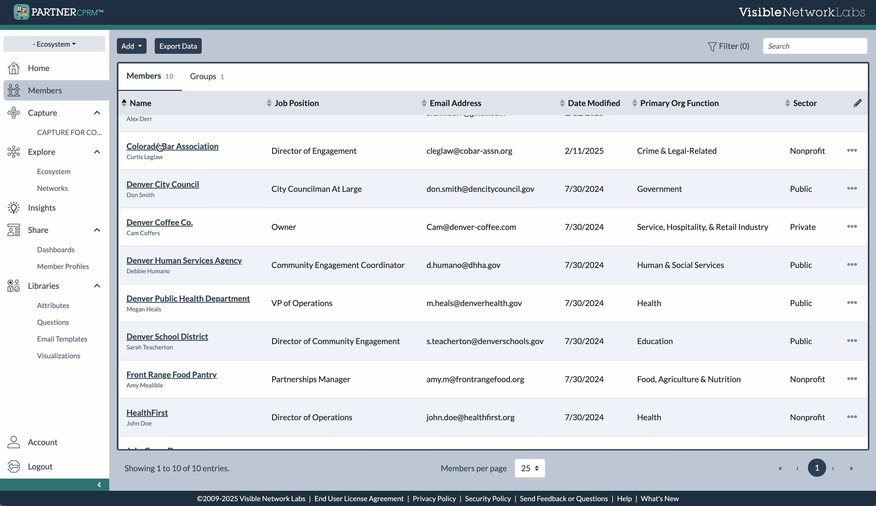
scroll(168, 198, "down", 1)
scroll(164, 194, "up", 2)
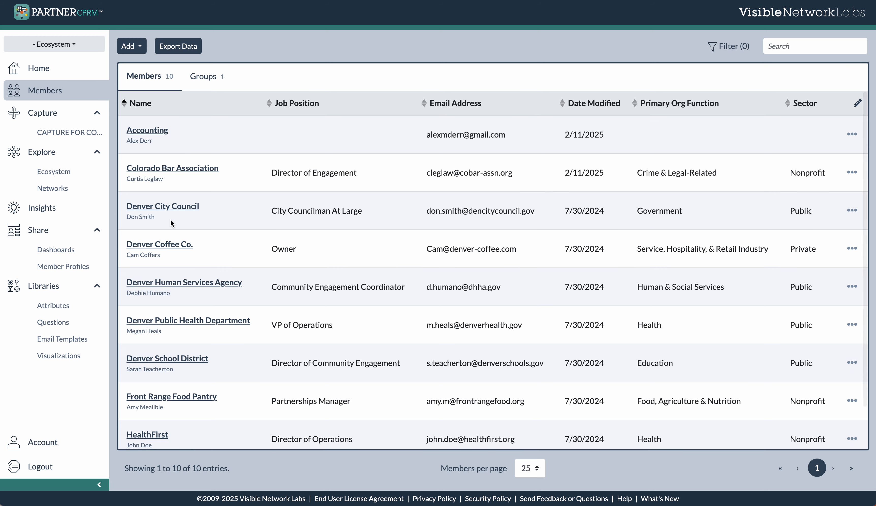
left_click(148, 207)
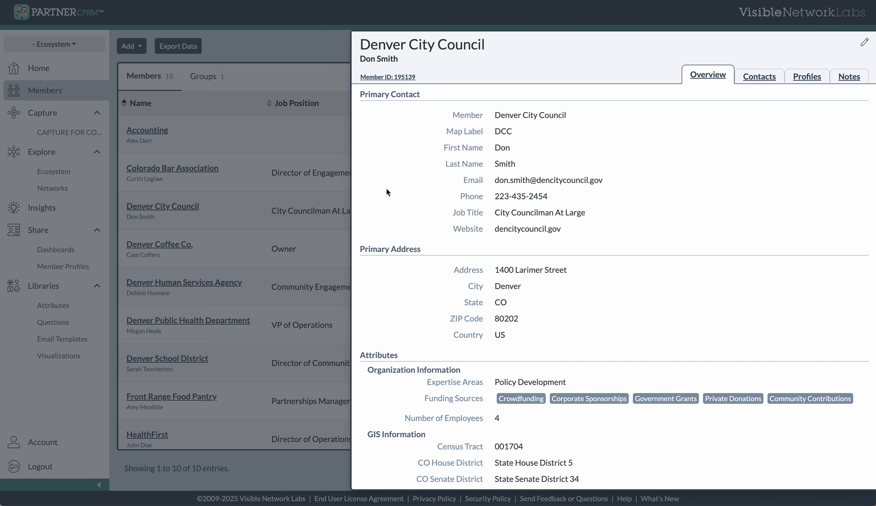
scroll(494, 149, "down", 4)
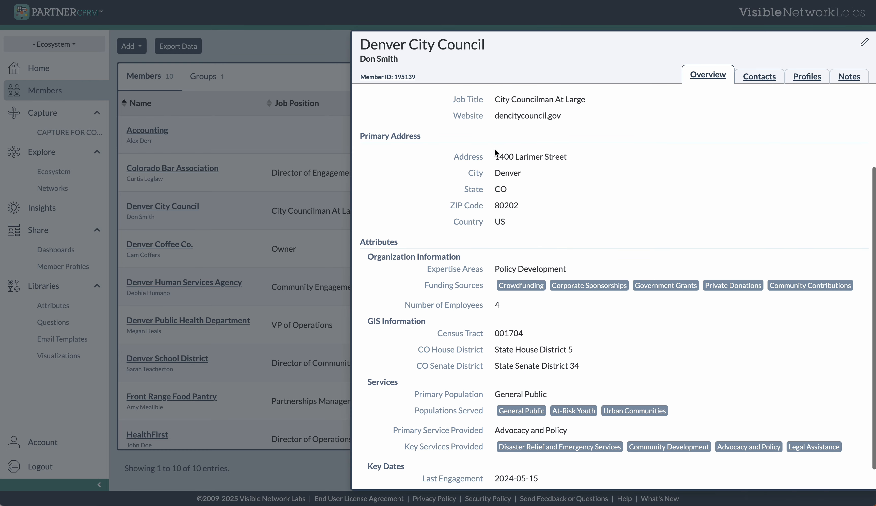
scroll(495, 155, "up", 4)
View Denver City Council's Community Partner Ecosystem 2024 profile and look over its intro, header and attribute panels
left_click(812, 83)
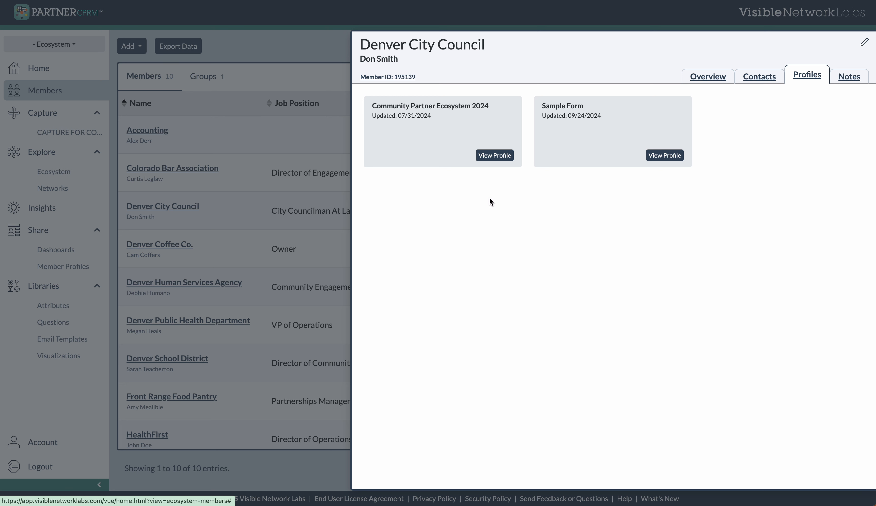
left_click(494, 155)
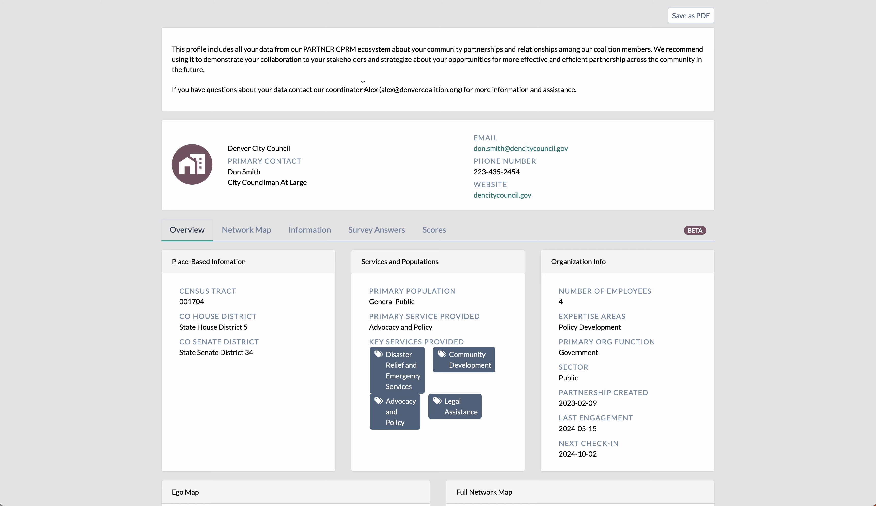
scroll(363, 86, "down", 2)
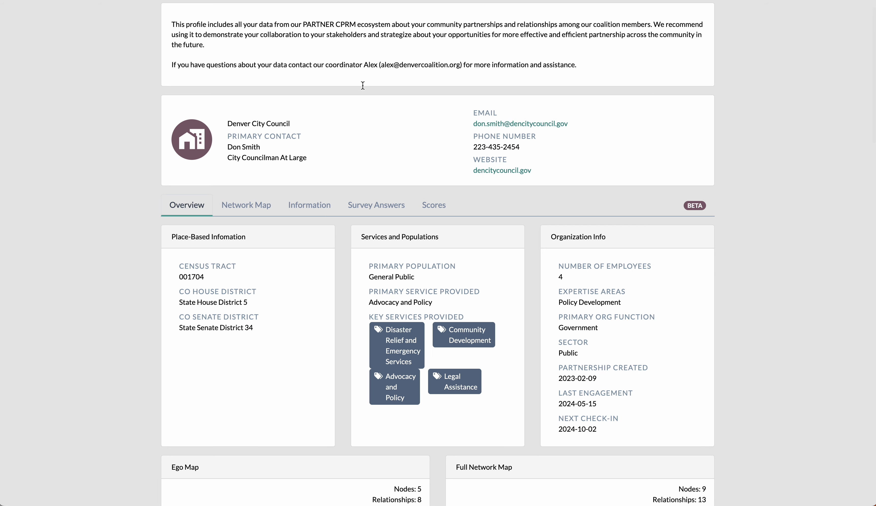
scroll(362, 85, "down", 10)
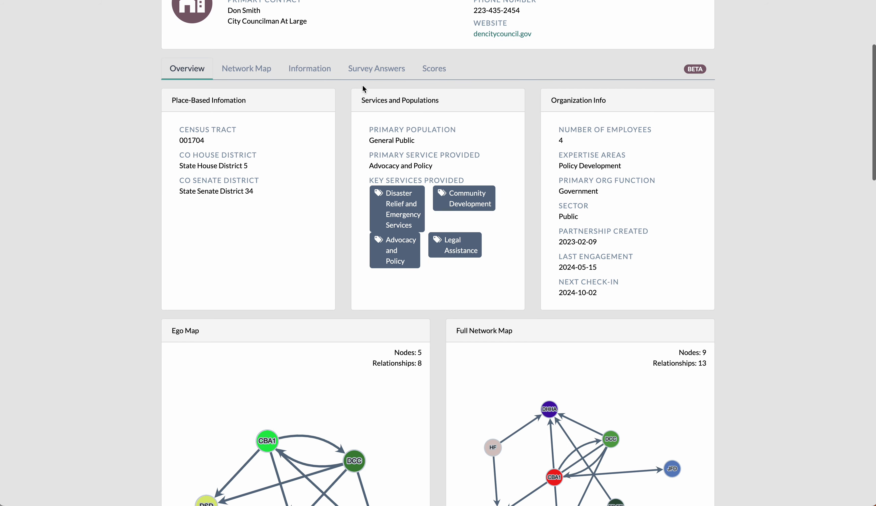
scroll(362, 84, "up", 12)
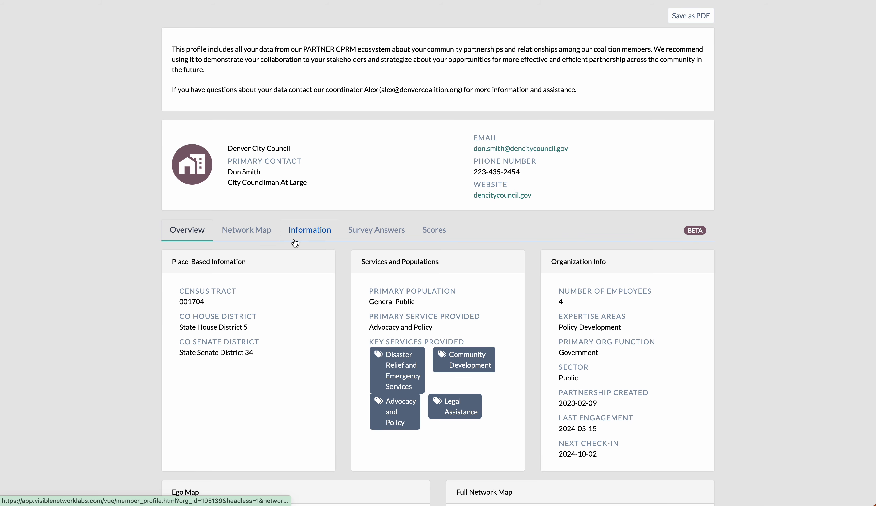
Glance at the profile's network map, then examine the full overview down to the scores, survey answers and banners
left_click(267, 238)
left_click(189, 230)
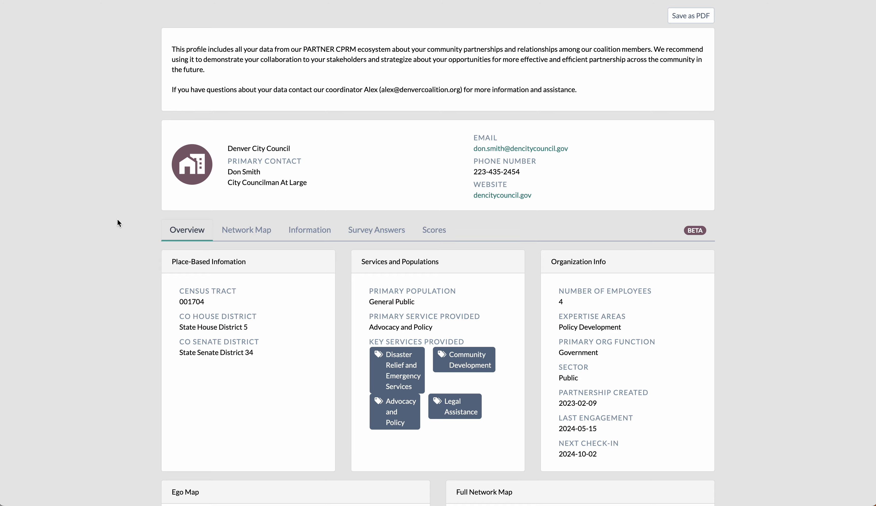
scroll(117, 220, "down", 6)
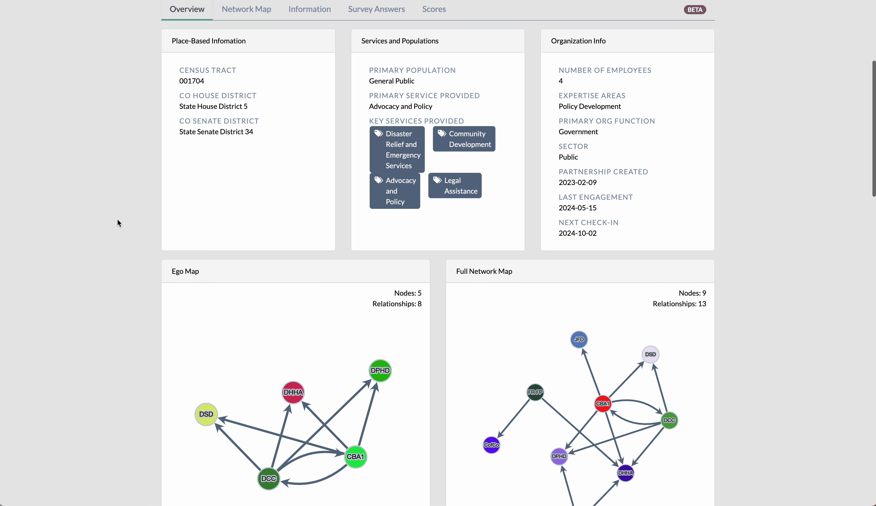
scroll(118, 220, "down", 20)
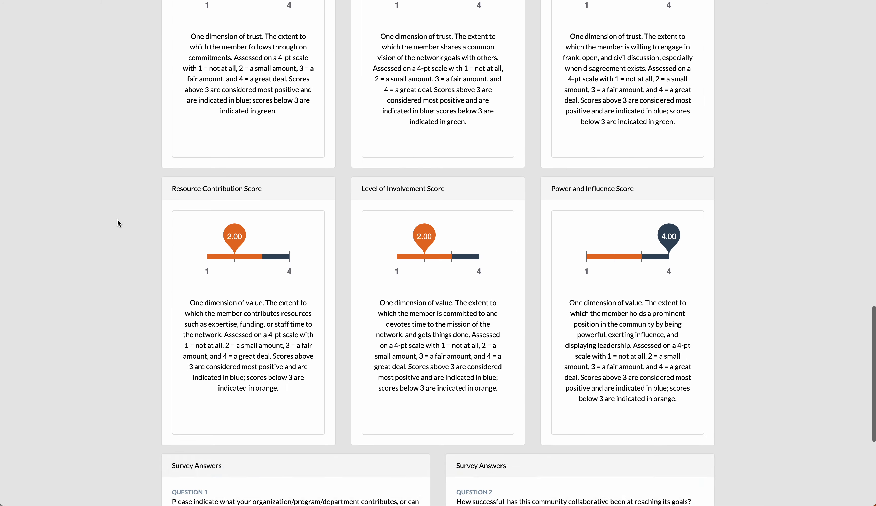
scroll(116, 219, "down", 7)
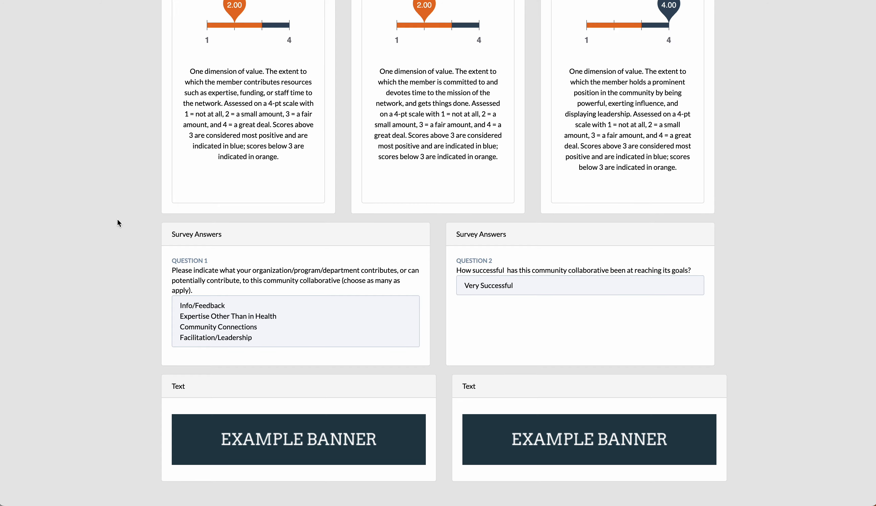
scroll(117, 220, "up", 20)
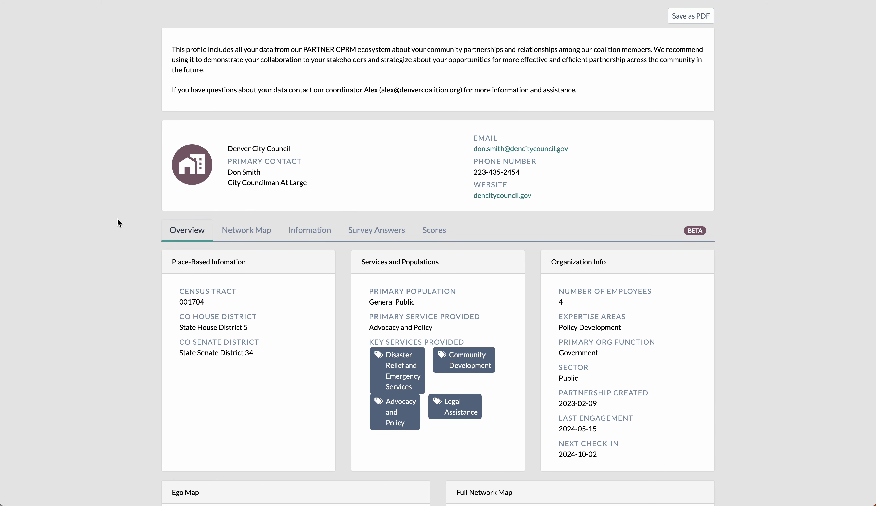
Examine the member's scores and survey answers in the profile
left_click(379, 233)
left_click(447, 230)
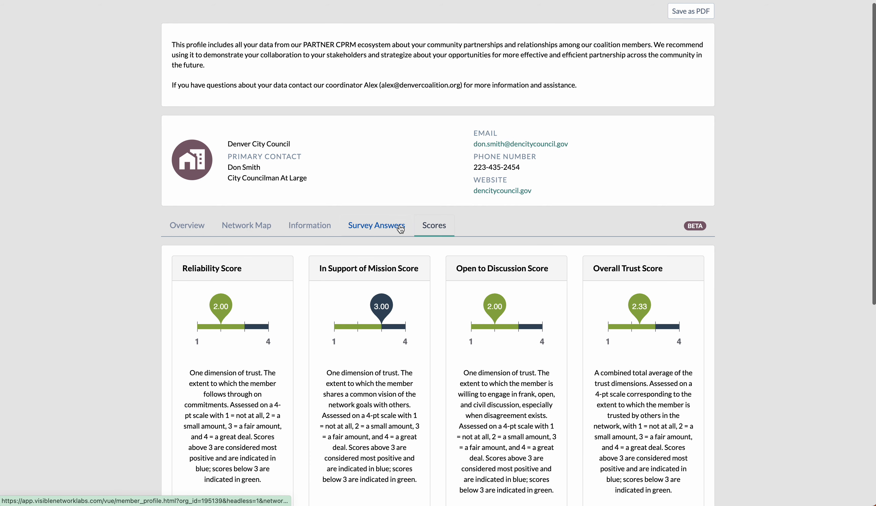
scroll(400, 228, "down", 3)
left_click(367, 143)
scroll(357, 222, "down", 3)
scroll(352, 267, "down", 4)
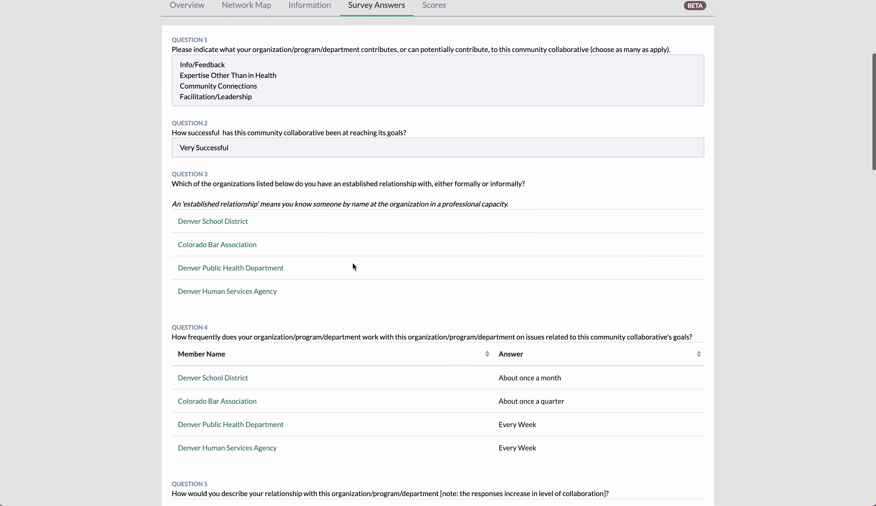
scroll(353, 266, "up", 8)
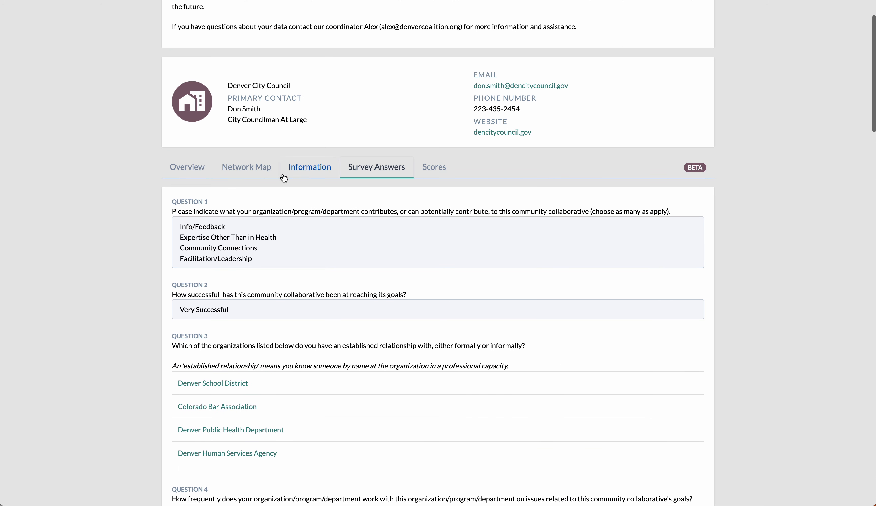
Review the profile's Information section with the member's attributes, GIS data and tags
left_click(303, 169)
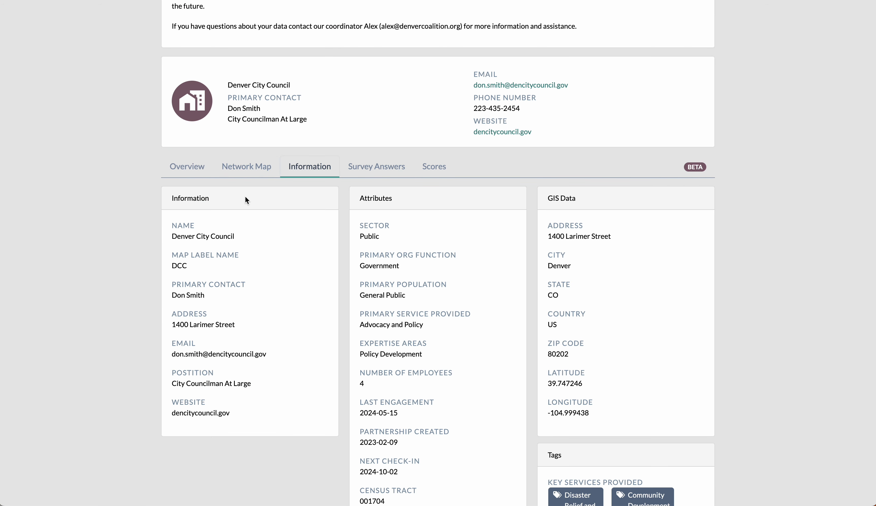
scroll(245, 195, "down", 7)
scroll(246, 200, "up", 6)
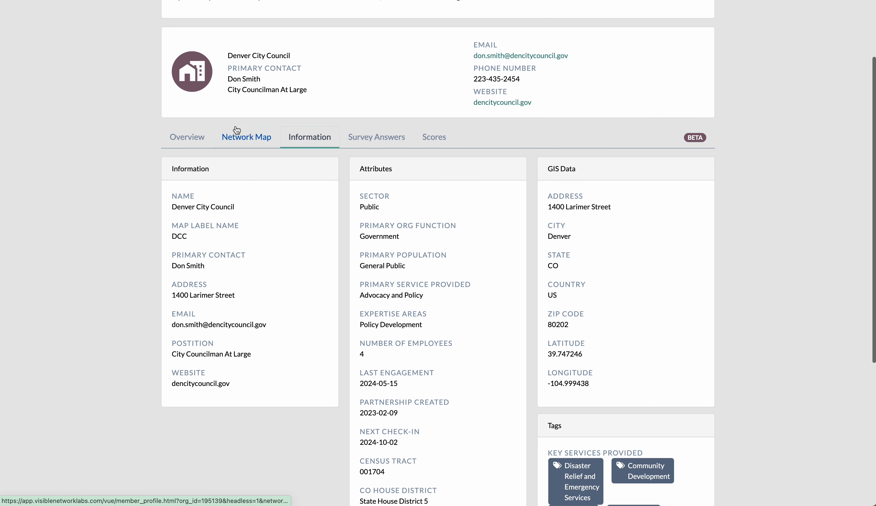
Examine the ego map and the full network map in the member's profile
left_click(237, 132)
scroll(123, 250, "down", 9)
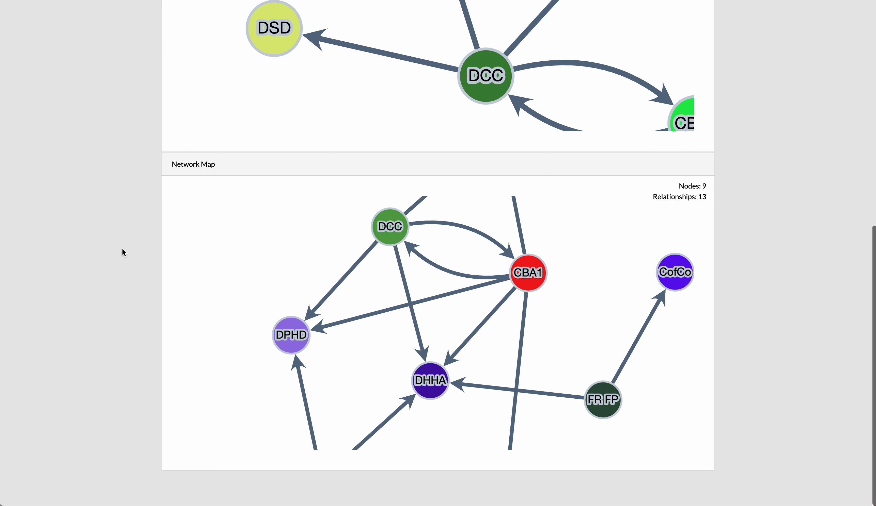
left_click(392, 252)
left_click(308, 279)
scroll(141, 305, "up", 1)
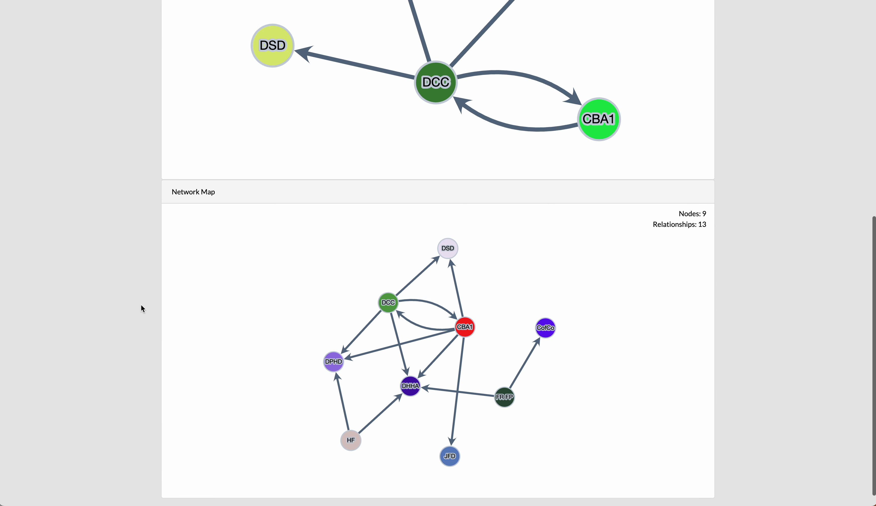
scroll(140, 307, "up", 11)
Close the profile and the Denver City Council record, and open the Member Profiles configuration page
key("super+w")
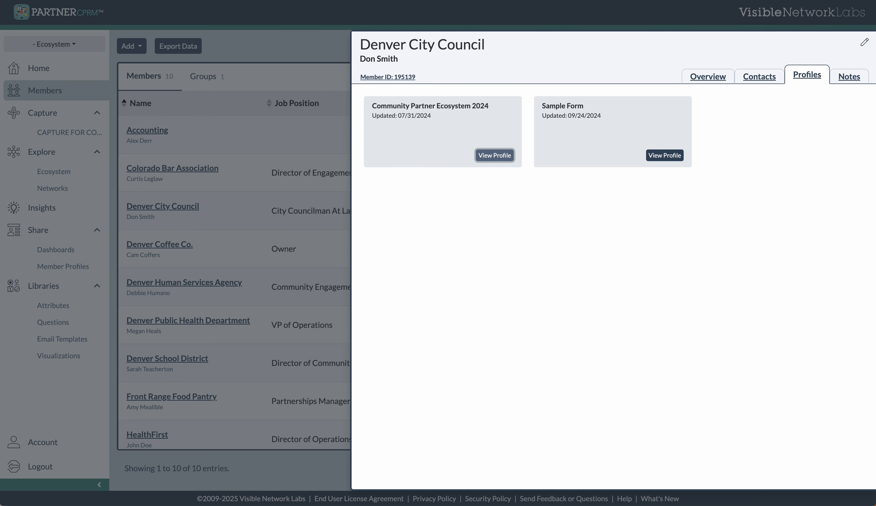
left_click(316, 108)
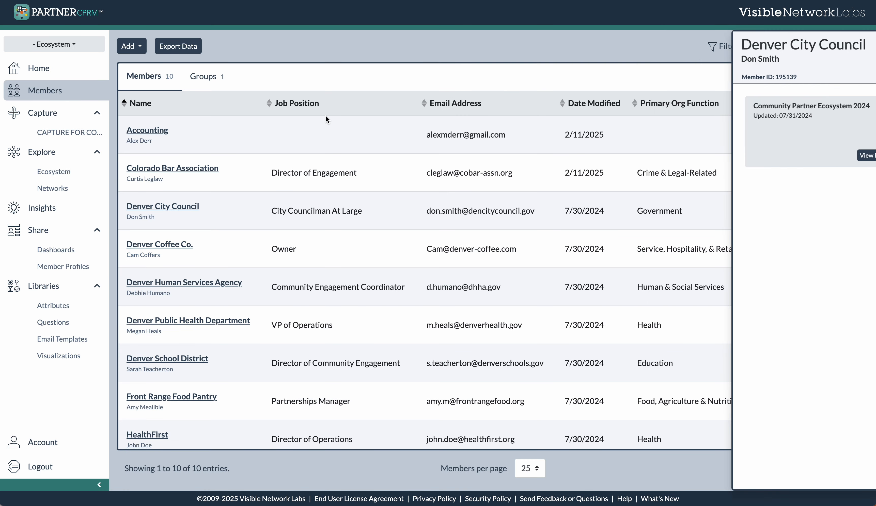
left_click(49, 232)
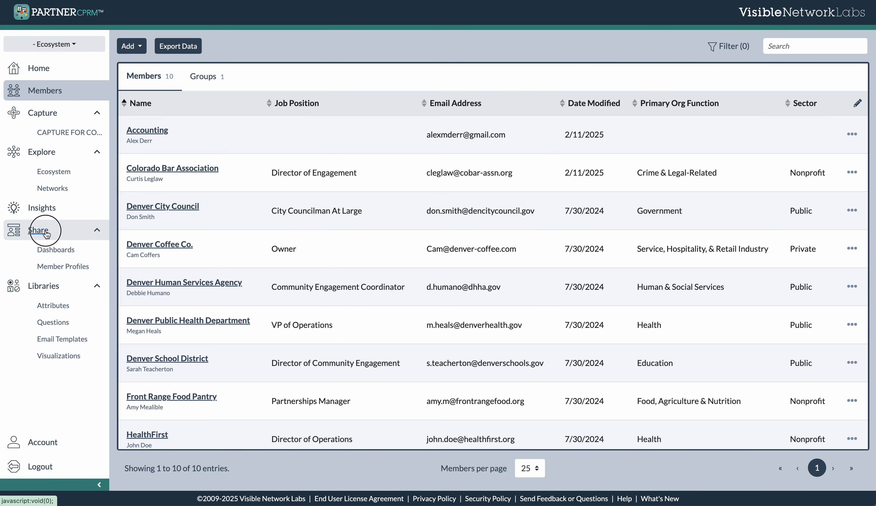
left_click(74, 237)
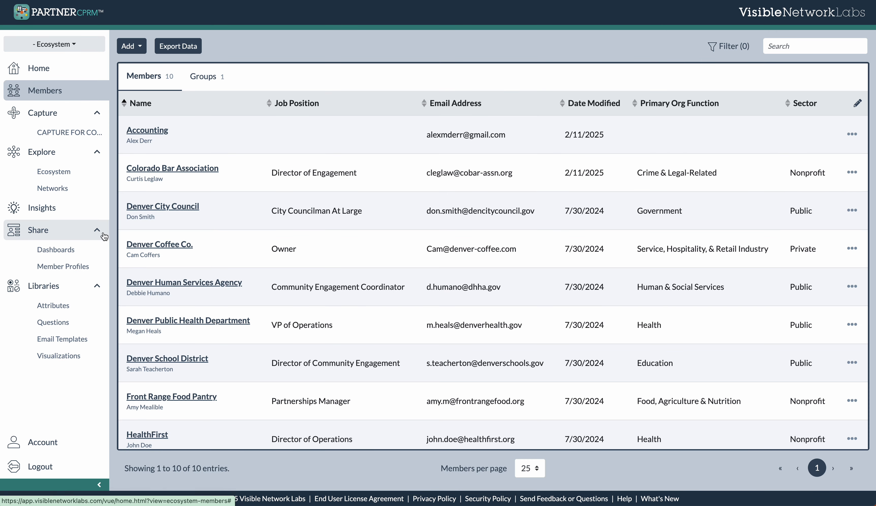
left_click(69, 267)
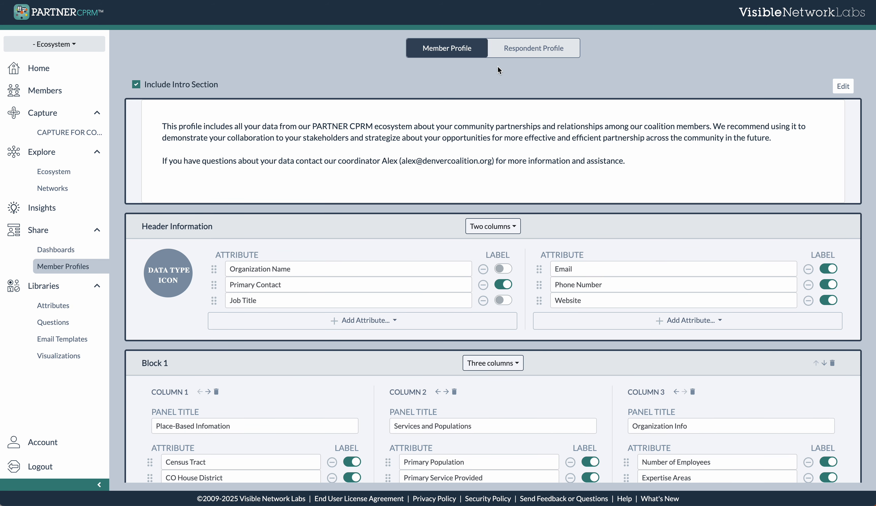
Review the Member Profile layout's intro section, header information and first content blocks
scroll(421, 164, "down", 1)
scroll(421, 164, "up", 1)
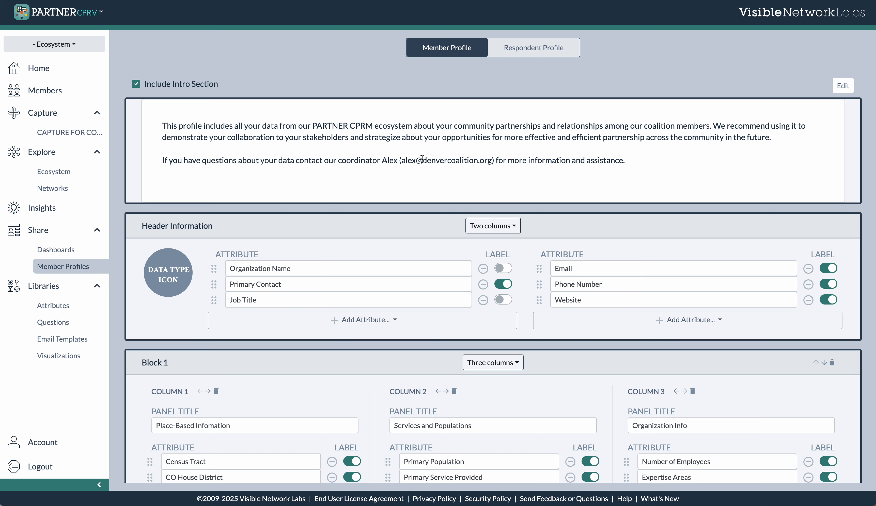
scroll(632, 161, "down", 5)
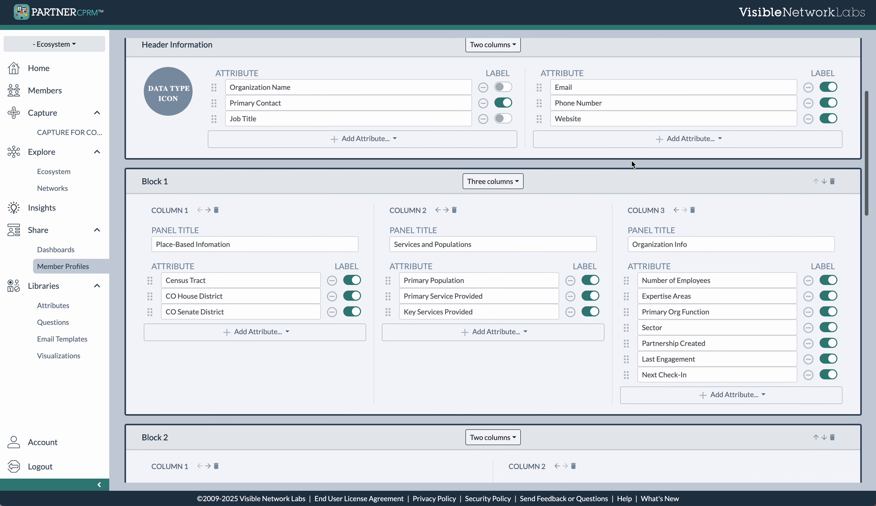
scroll(632, 160, "down", 5)
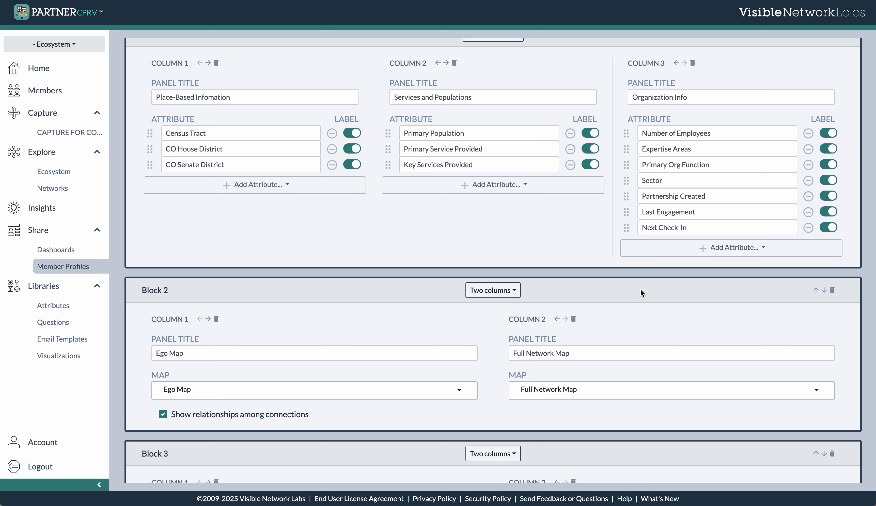
scroll(640, 290, "up", 5)
scroll(641, 291, "up", 4)
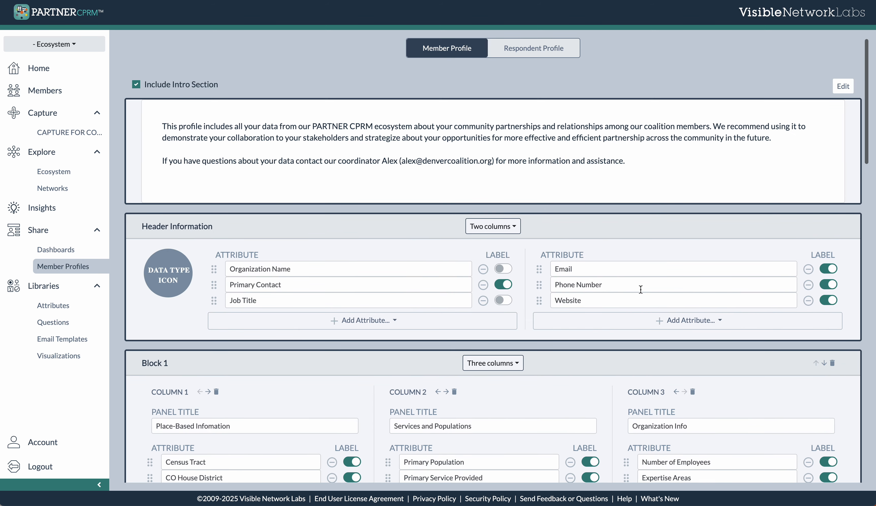
Examine the remaining Member Profile blocks, covering the maps, scores, survey answers and text banners
scroll(640, 289, "down", 4)
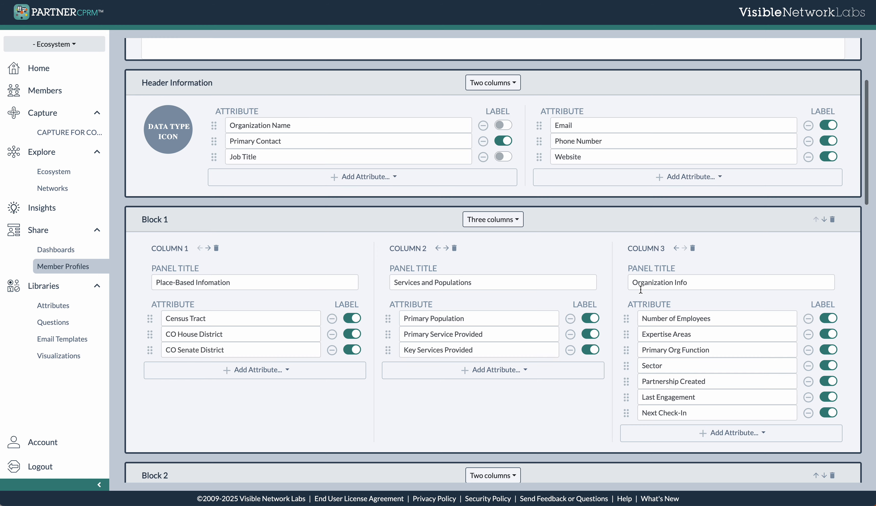
scroll(641, 292, "down", 6)
scroll(642, 293, "down", 7)
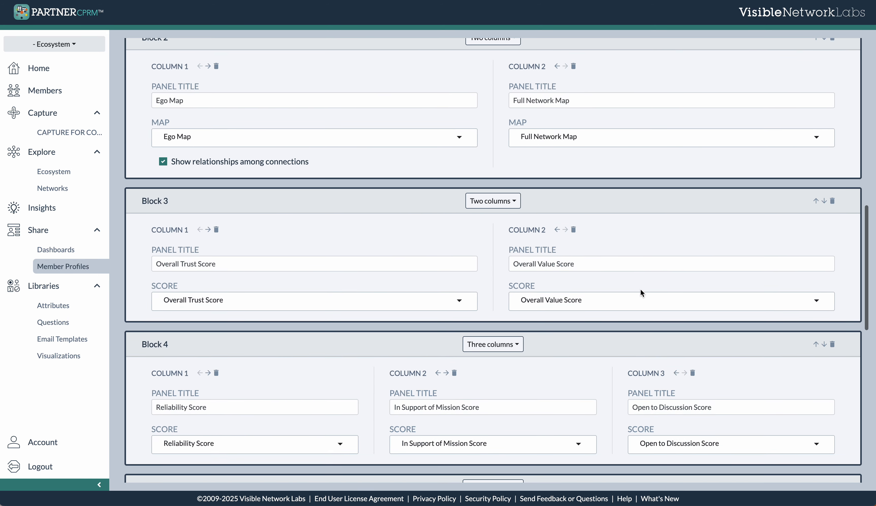
scroll(641, 293, "down", 2)
scroll(641, 291, "down", 10)
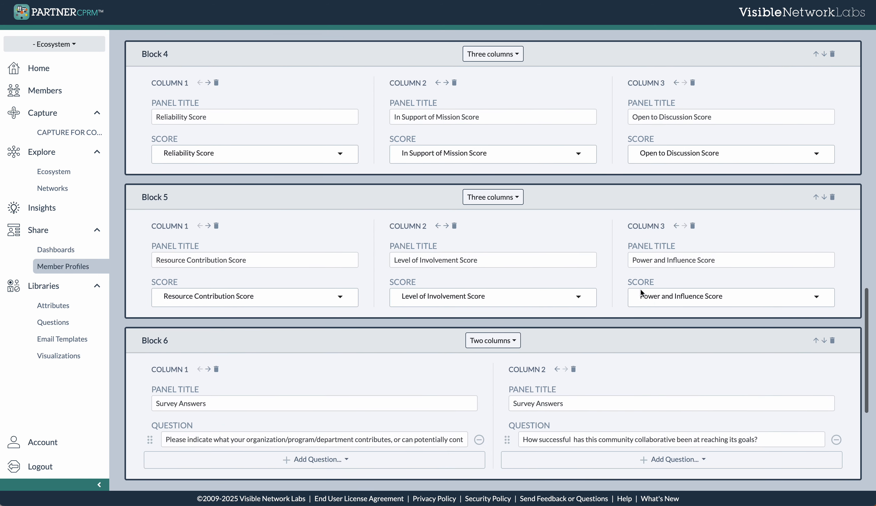
scroll(642, 293, "down", 3)
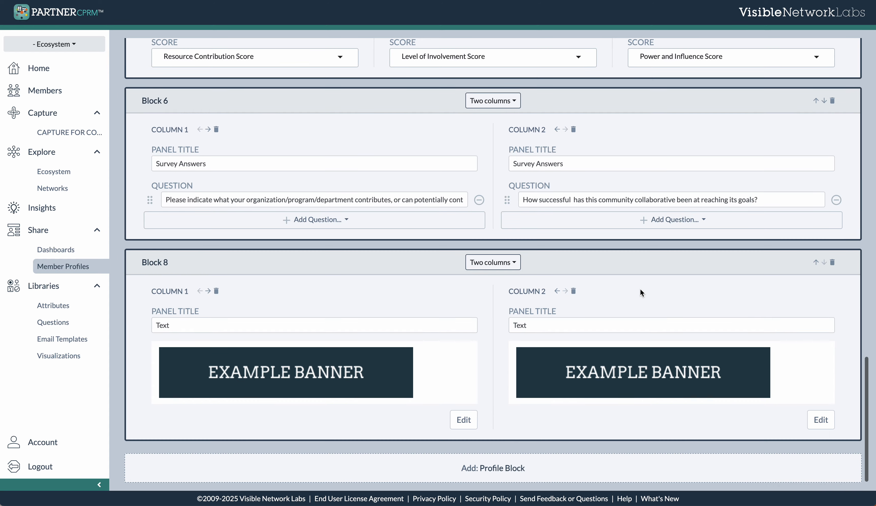
scroll(607, 219, "up", 20)
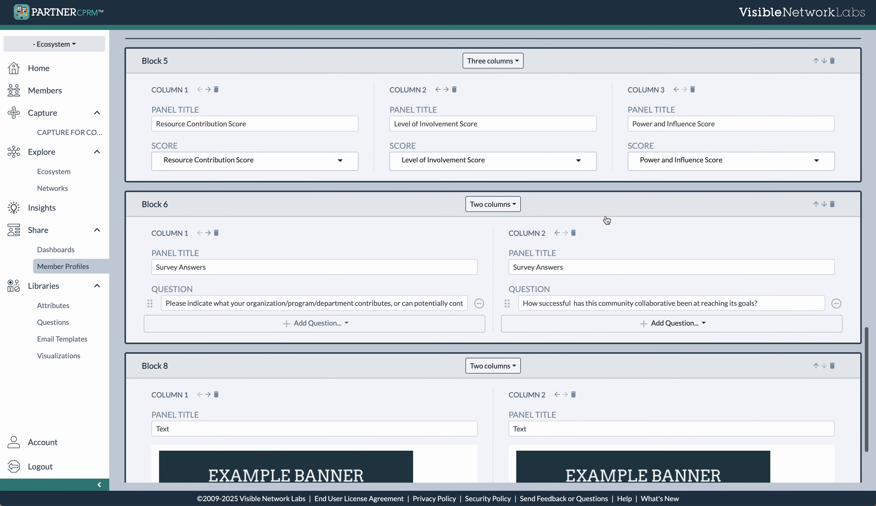
Check the column layout options available for Block 1 of the Member Profile without changing its three-column setting
scroll(606, 219, "up", 5)
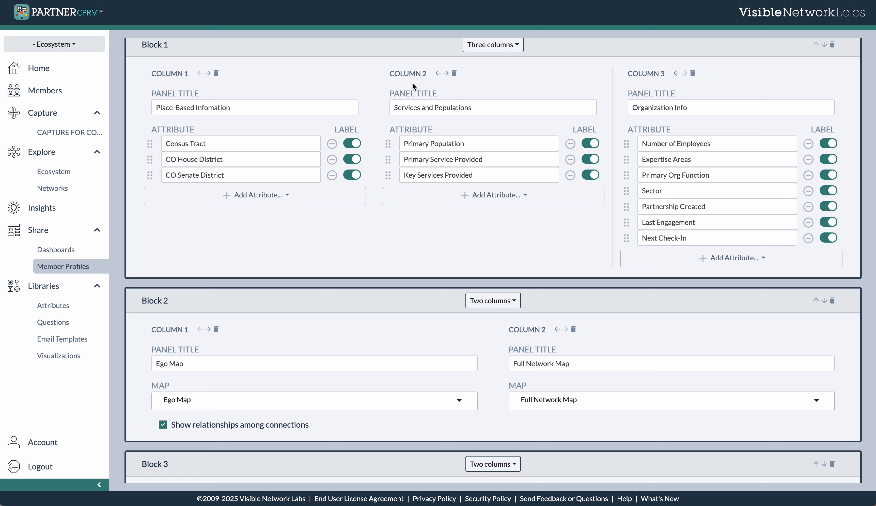
scroll(466, 308, "up", 2)
left_click(518, 116)
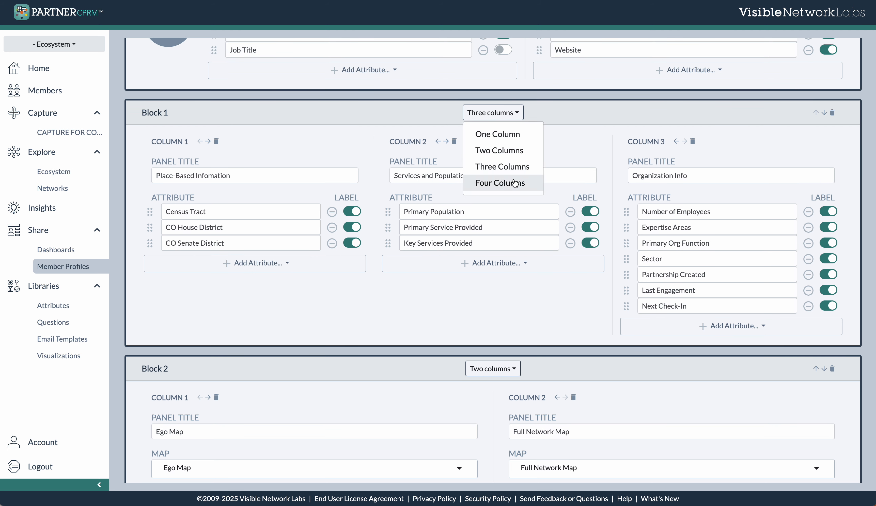
left_click(836, 119)
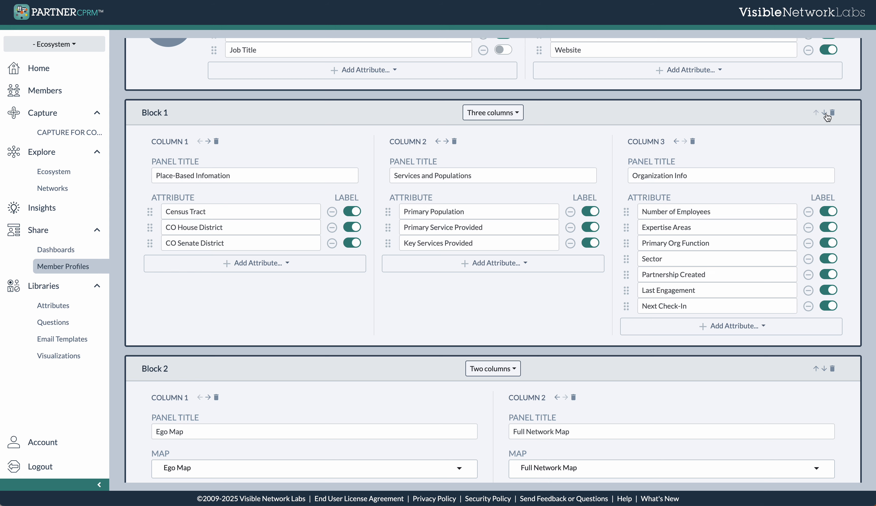
Move the three-column attribute block below the maps block, and place its Organization Info column before Services and Populations
left_click(826, 116)
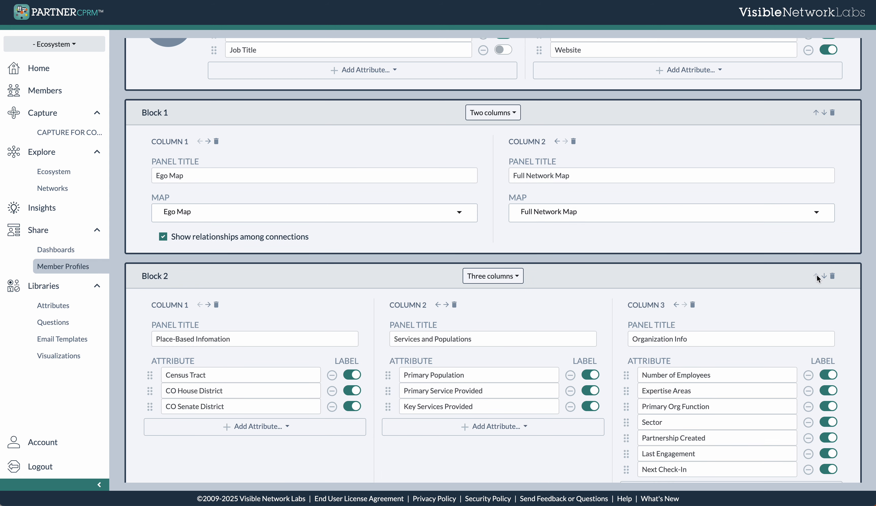
scroll(824, 163, "down", 2)
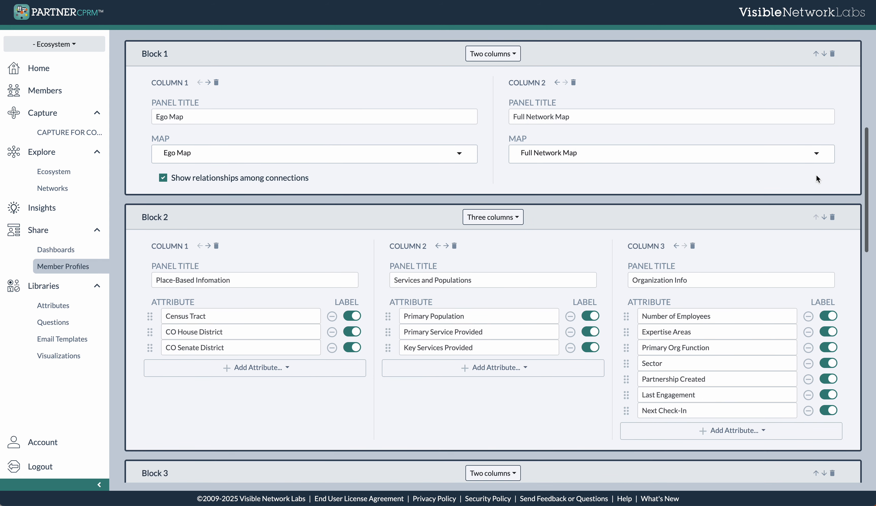
left_click(676, 247)
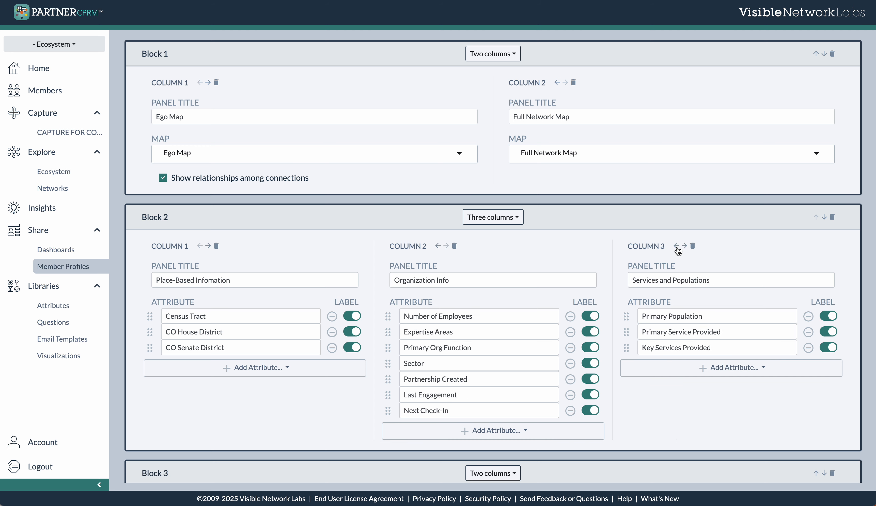
Review the rearranged Member Profile blocks, from the attribute and score panels back up to the header and intro section
scroll(694, 343, "down", 2)
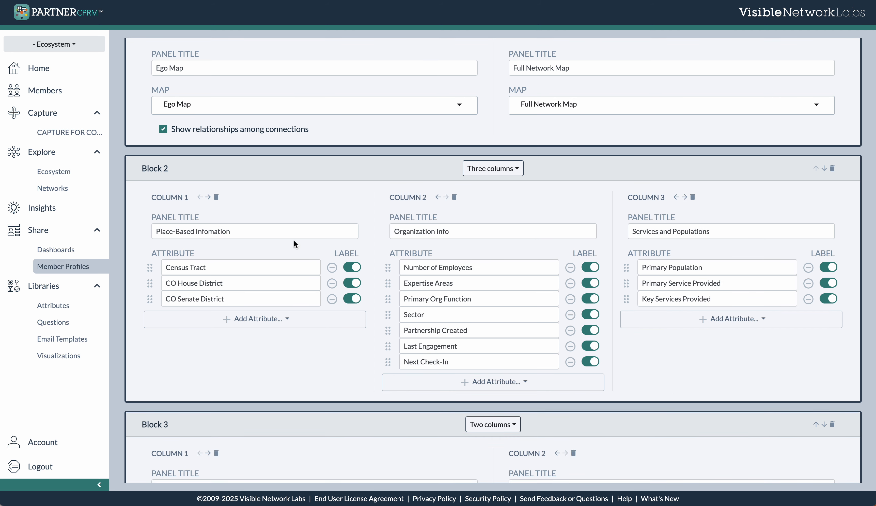
scroll(294, 243, "down", 1)
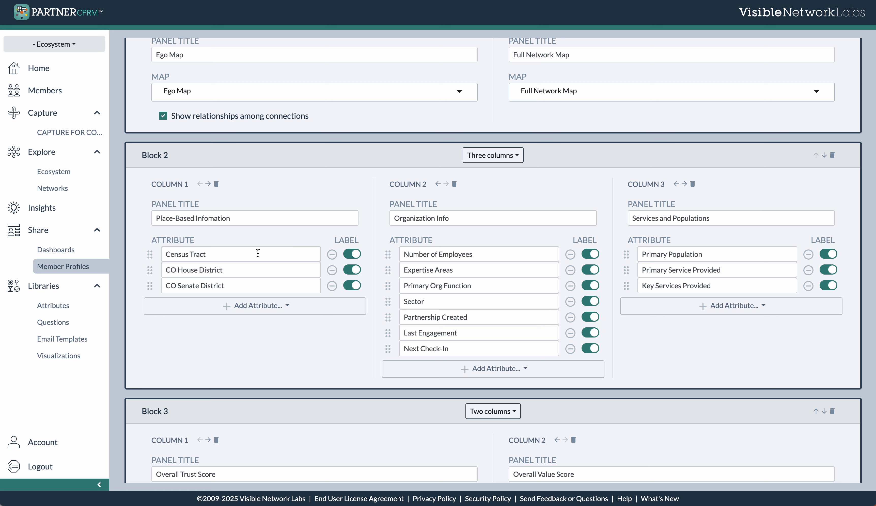
scroll(389, 192, "down", 3)
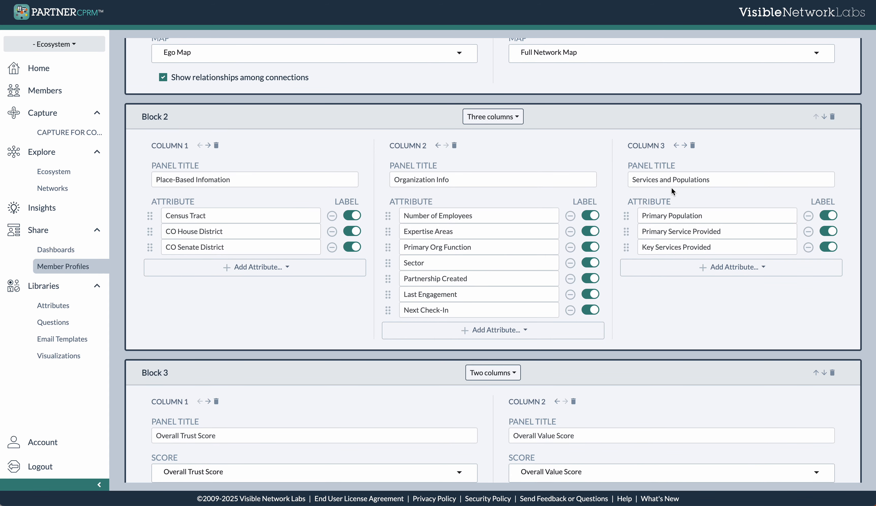
scroll(661, 327, "down", 5)
scroll(662, 334, "down", 3)
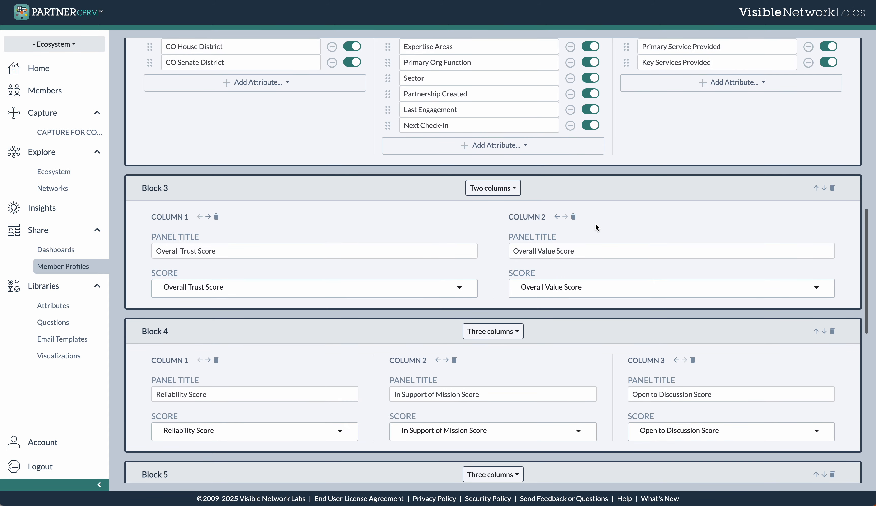
scroll(501, 248, "up", 9)
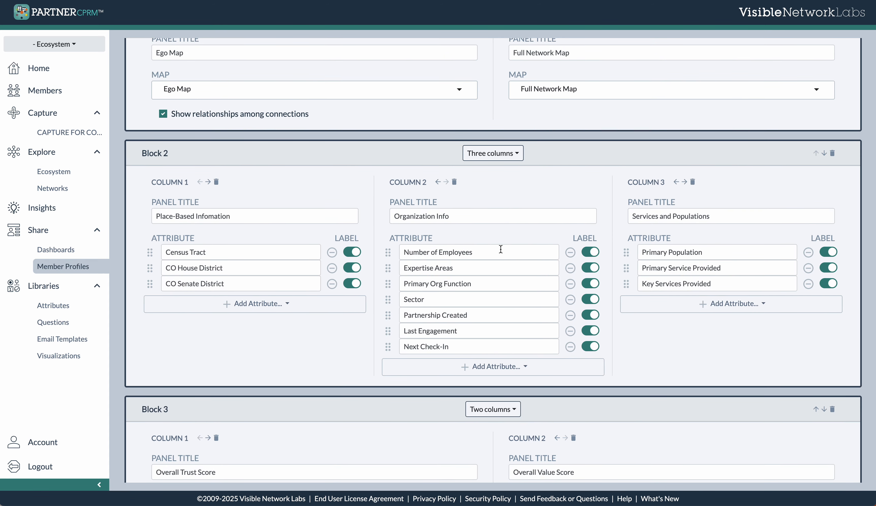
scroll(654, 360, "up", 8)
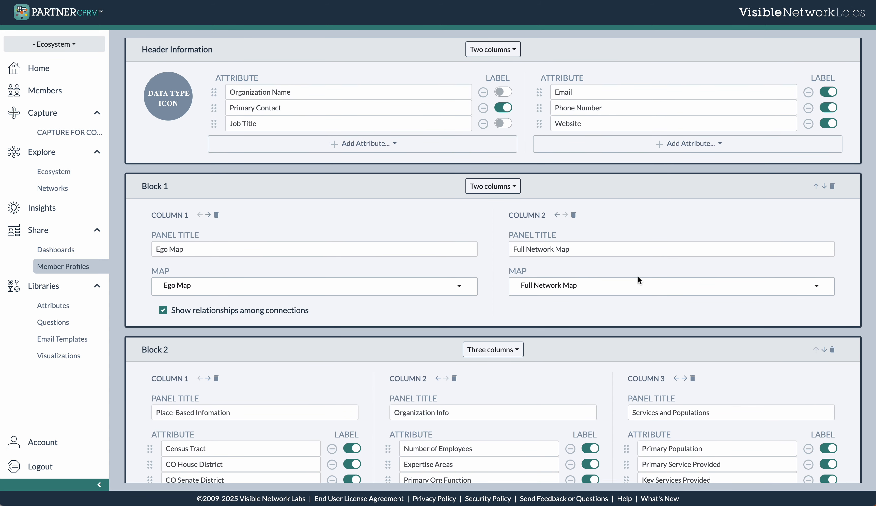
scroll(638, 276, "up", 5)
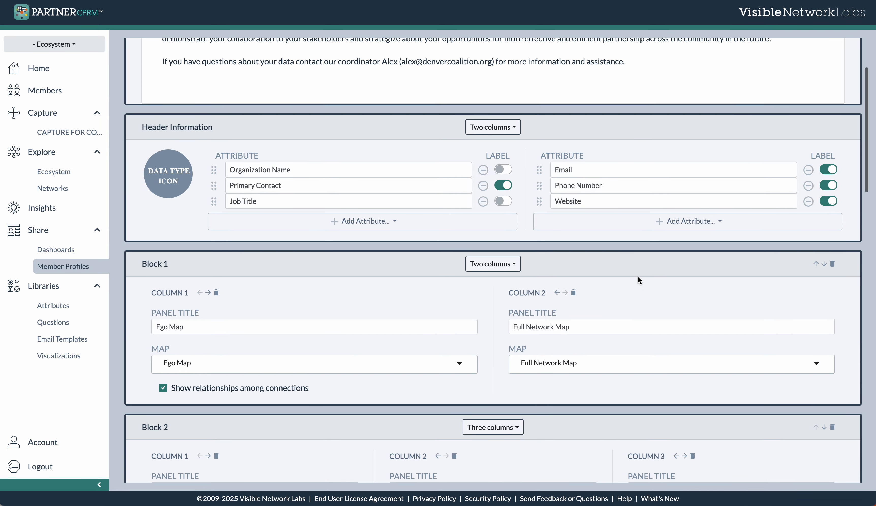
scroll(615, 277, "up", 2)
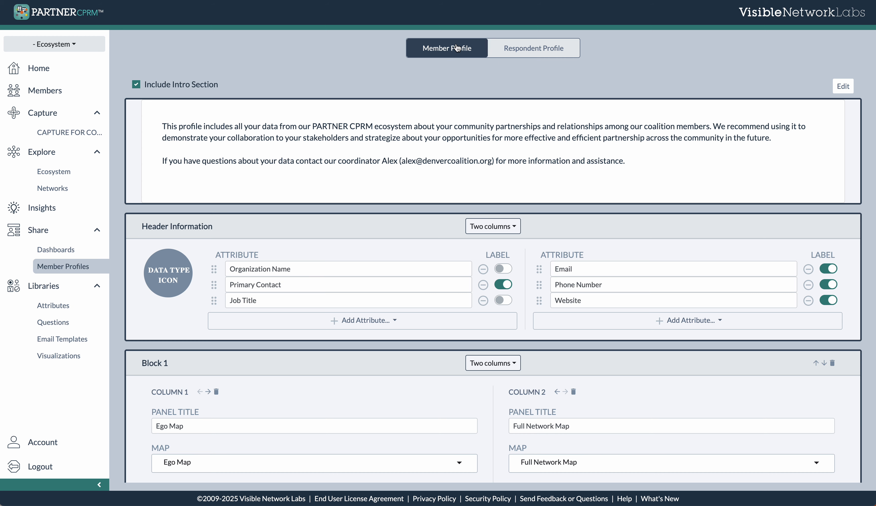
Compare the Member Profile and Respondent Profile layouts, and check the Respondent Profile's Allow Profile Sharing option
left_click(503, 49)
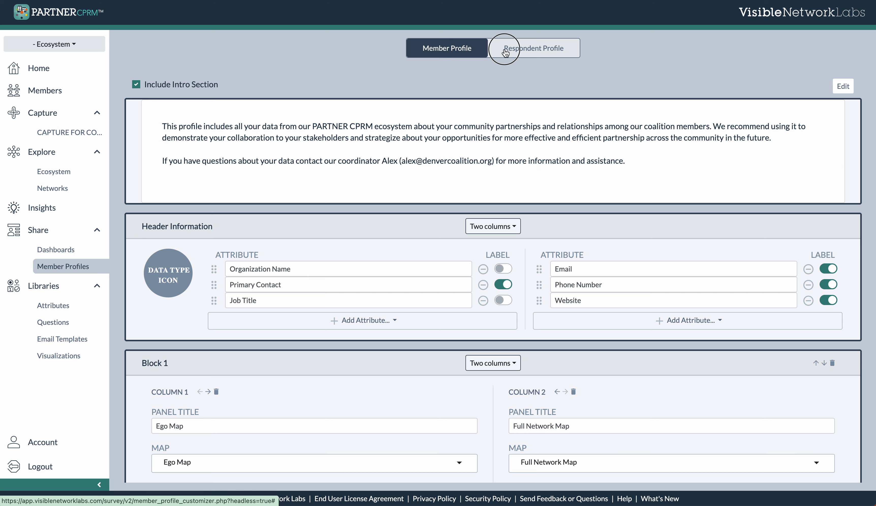
left_click(456, 53)
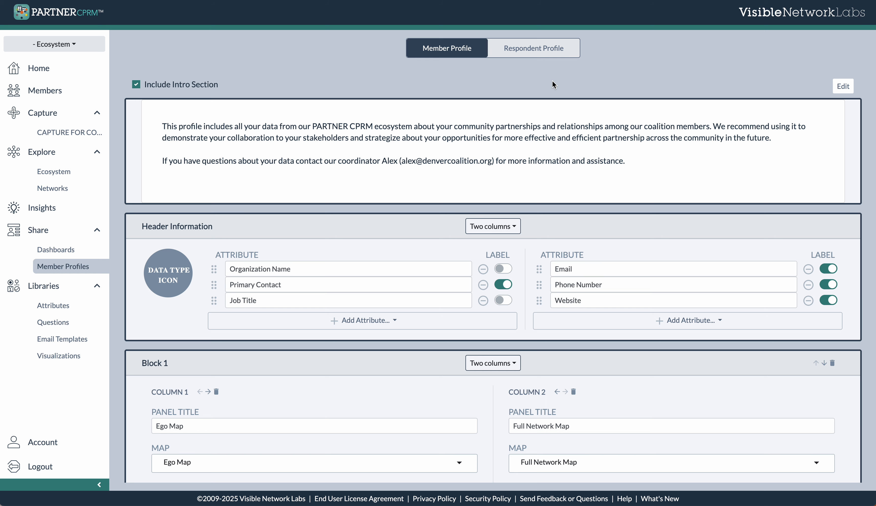
left_click(550, 53)
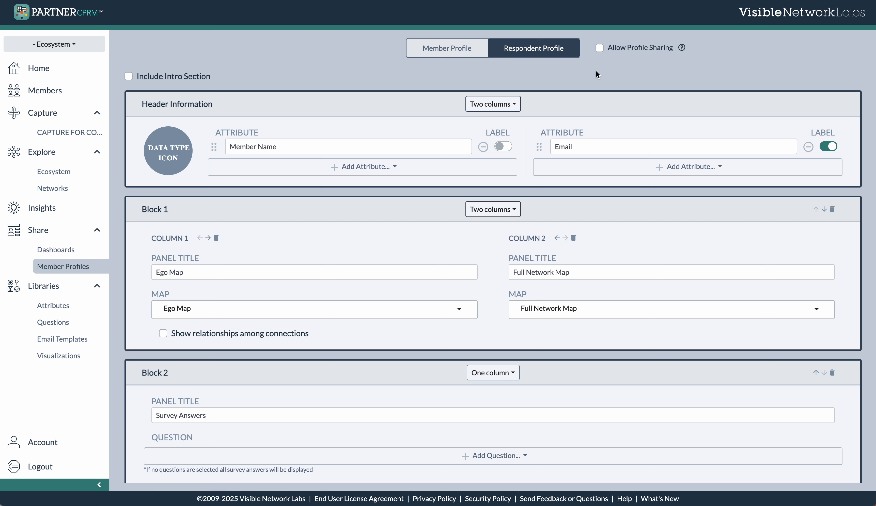
left_click(501, 49)
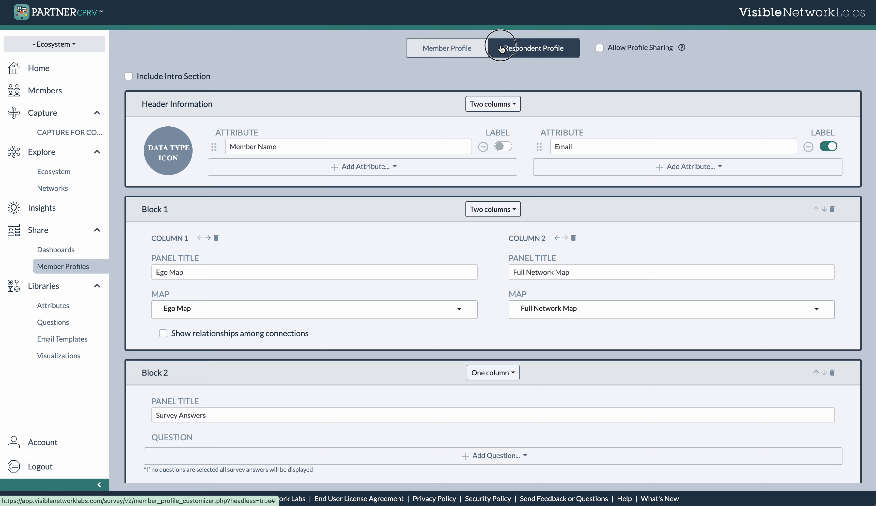
left_click(460, 48)
left_click(538, 51)
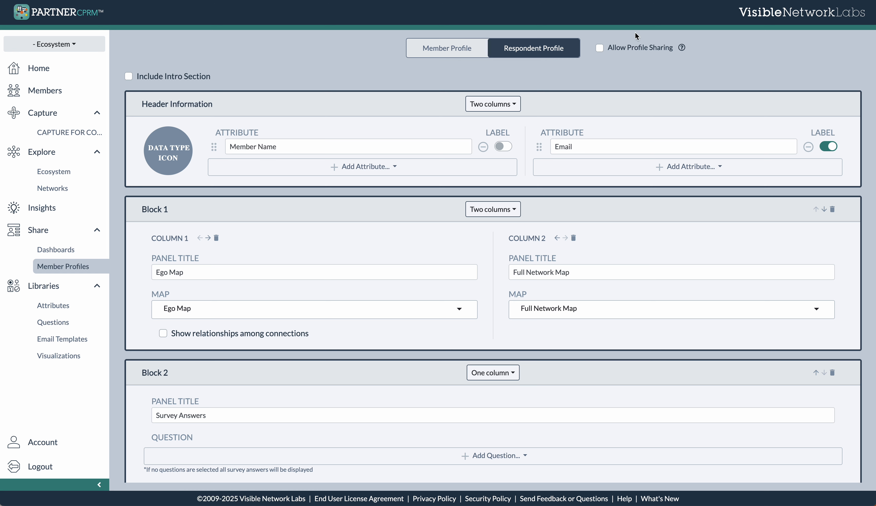
left_click(599, 49)
mouse_move(682, 48)
Try out the Respondent Profile's intro section and its text editor, leaving the section empty and excluded
left_click(128, 76)
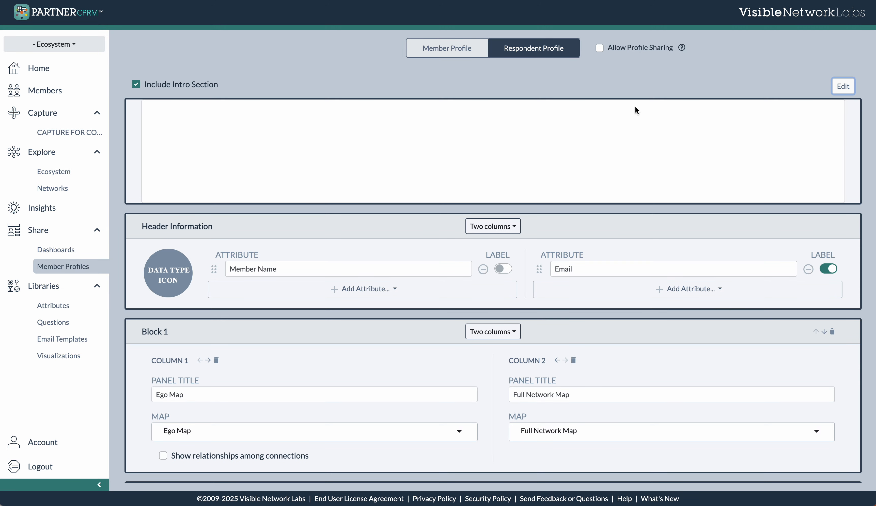
left_click(850, 88)
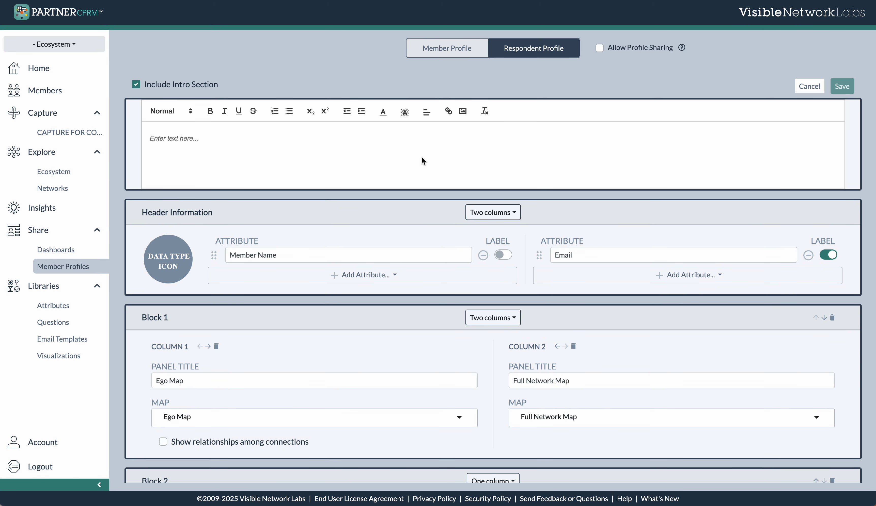
left_click(814, 90)
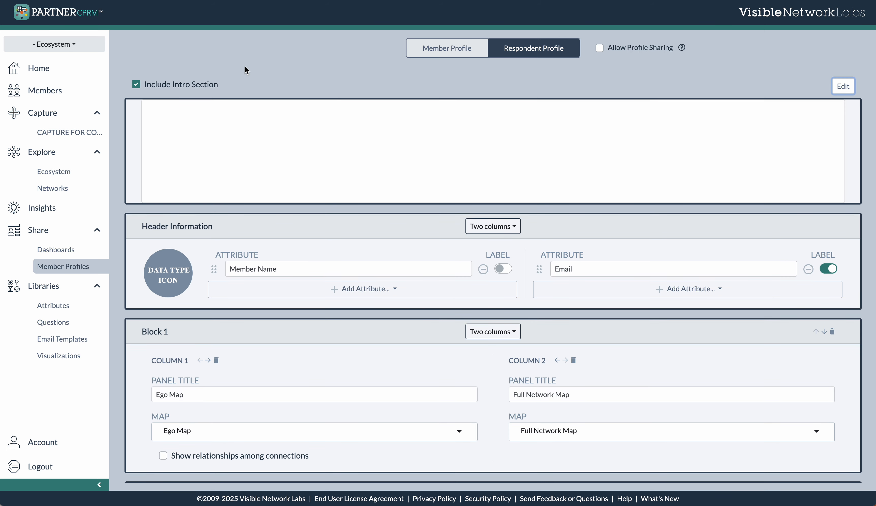
left_click(136, 84)
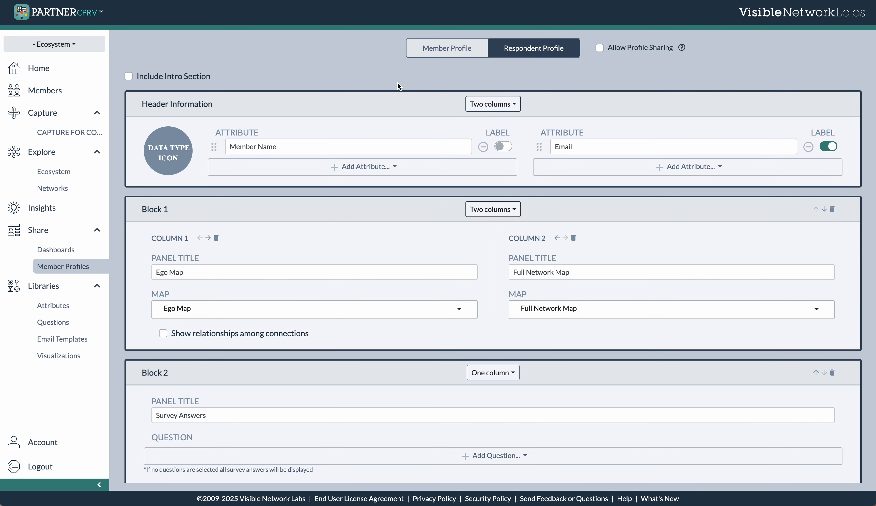
Review the Respondent Profile's blocks and the attributes available for its header, and return to the Member Profile layout
scroll(399, 84, "down", 2)
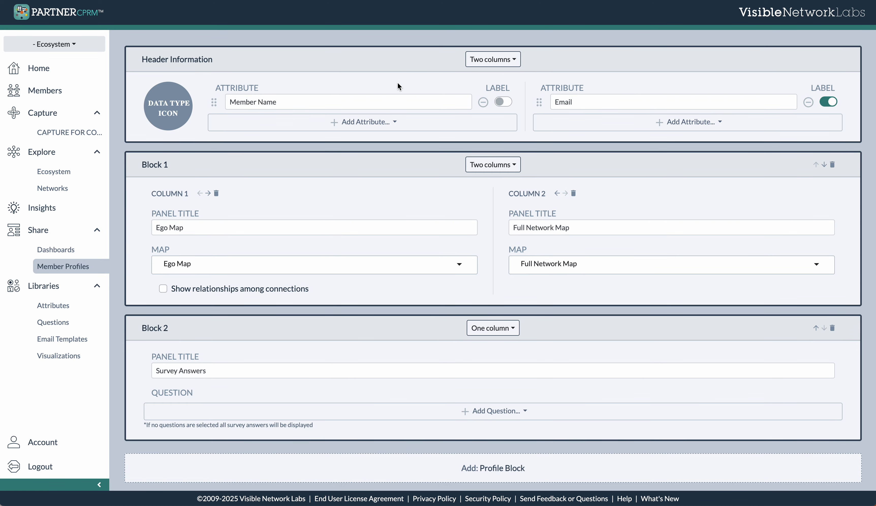
scroll(402, 65, "up", 2)
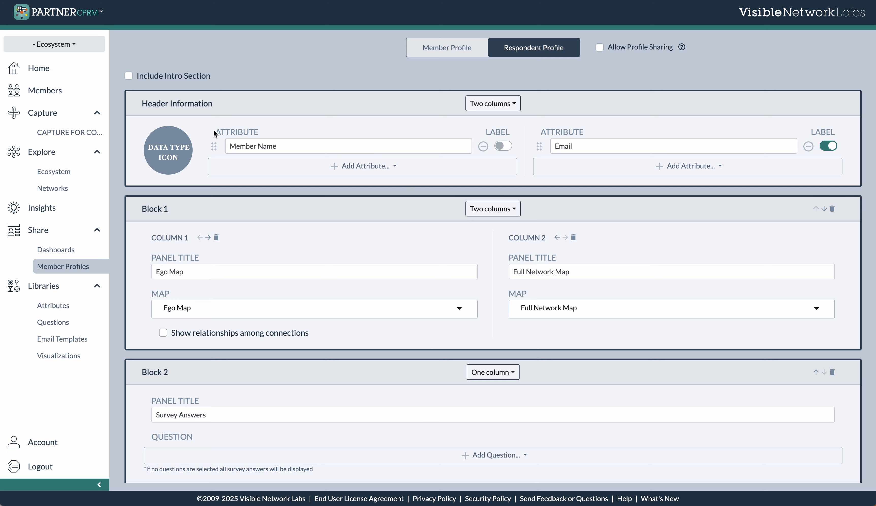
left_click(650, 173)
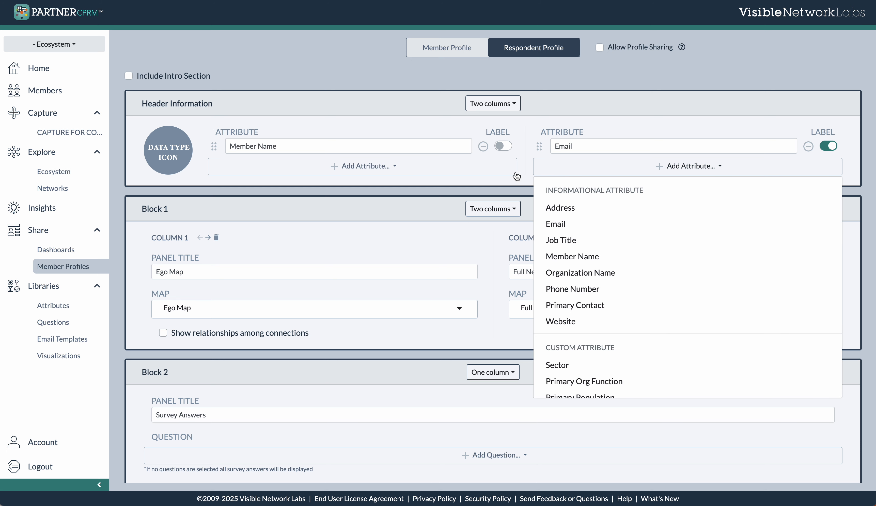
left_click(440, 129)
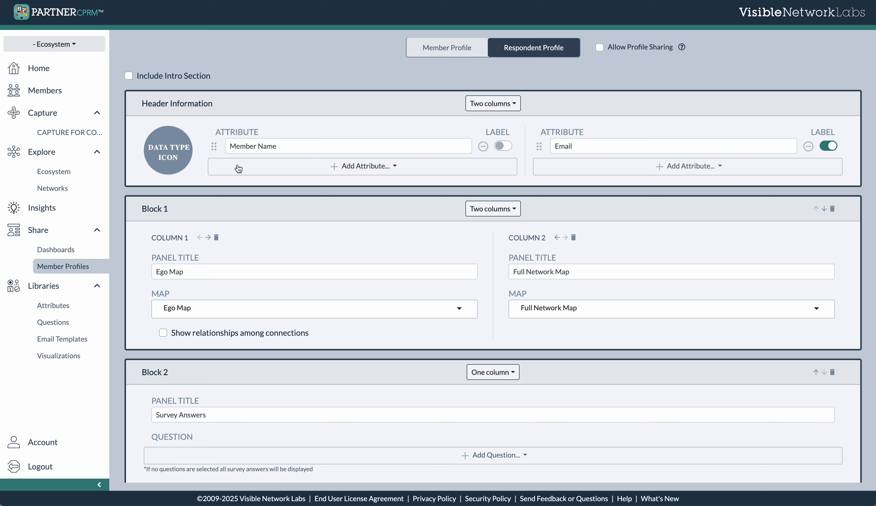
scroll(605, 148, "down", 2)
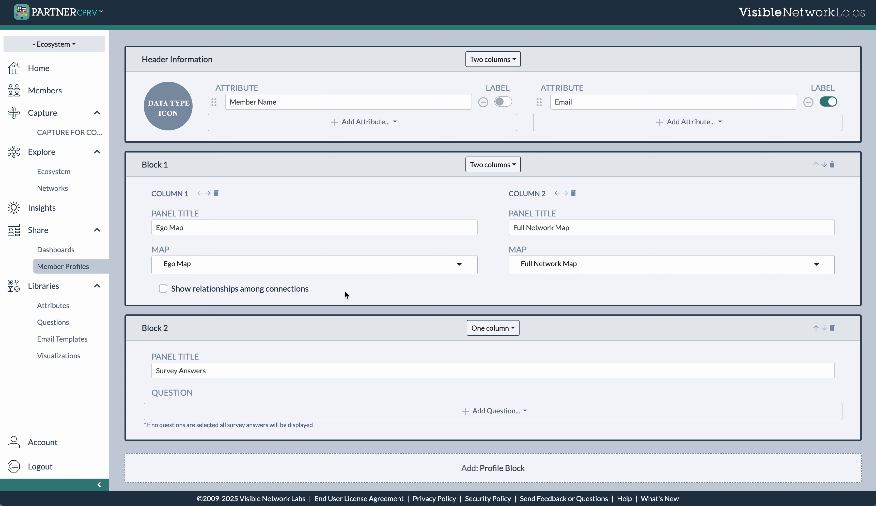
scroll(346, 295, "up", 2)
scroll(346, 294, "down", 2)
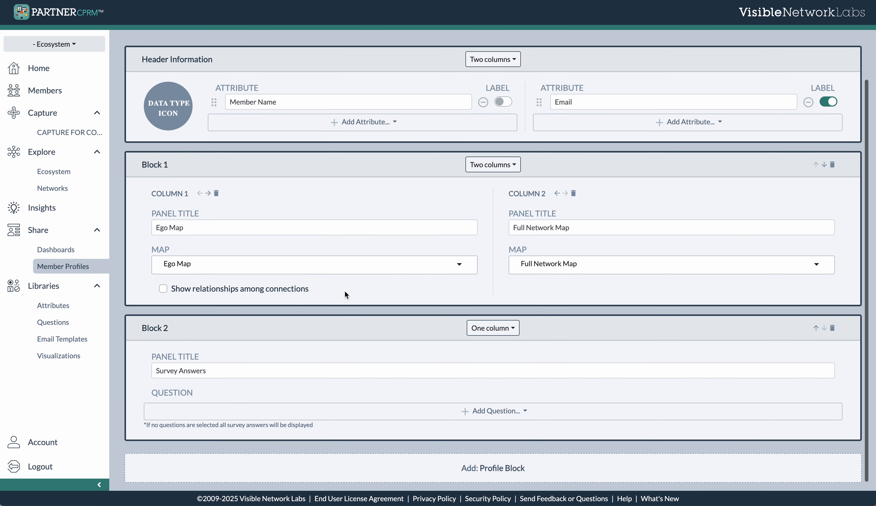
scroll(345, 292, "up", 2)
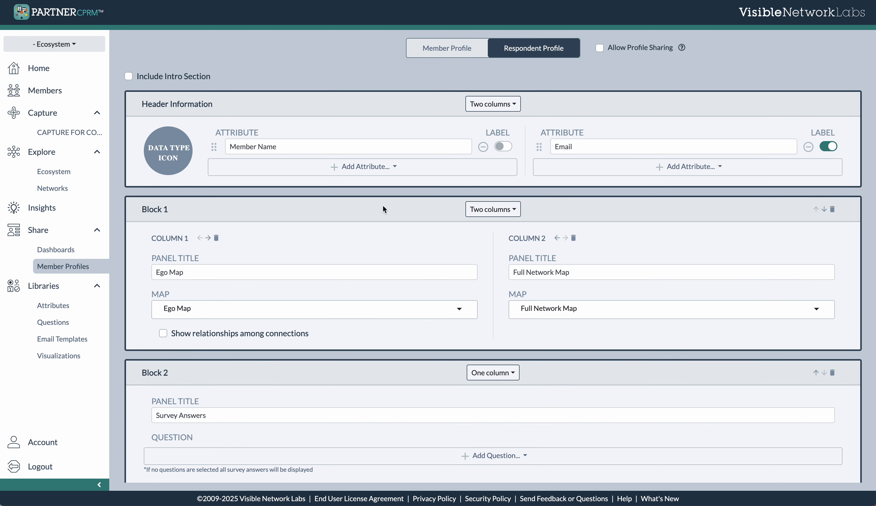
left_click(451, 47)
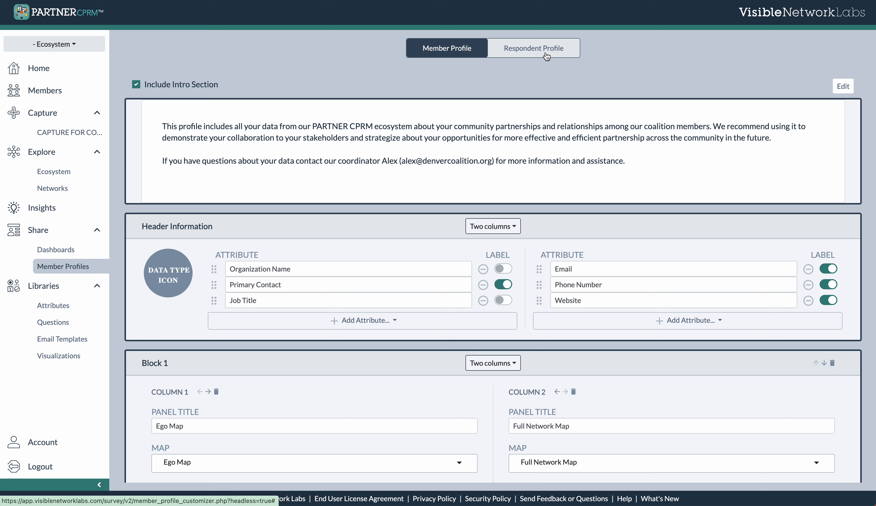